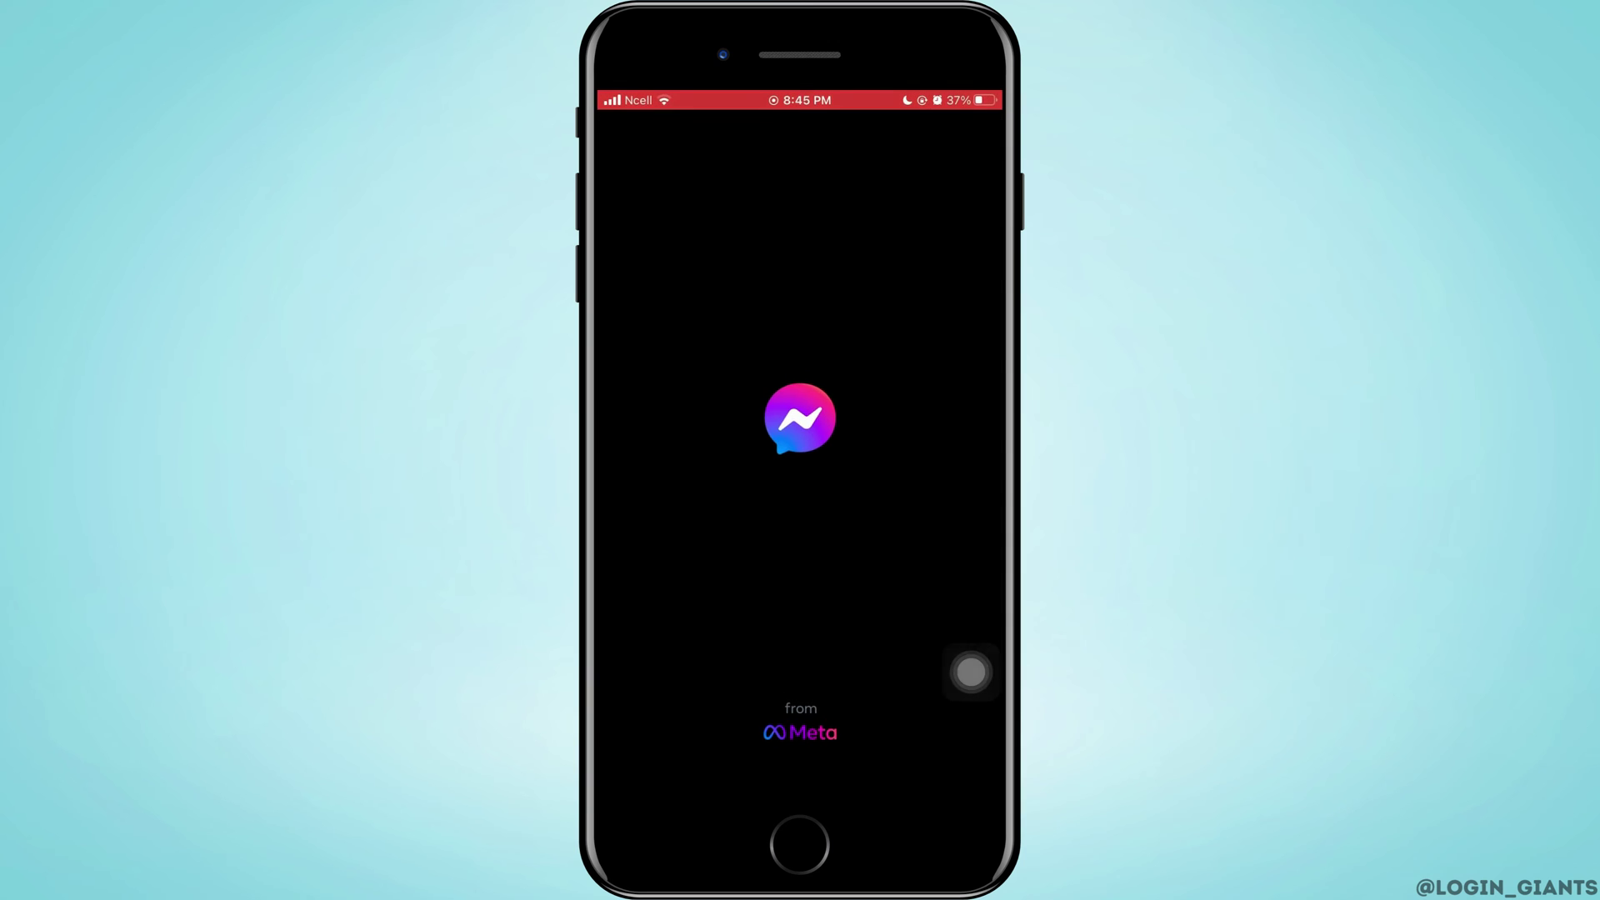
Step: Launch Messenger and open the DON conversation from the Chats list
{"action": "left_click", "coordinate": [971, 672]}
{"action": "left_click", "coordinate": [800, 632]}
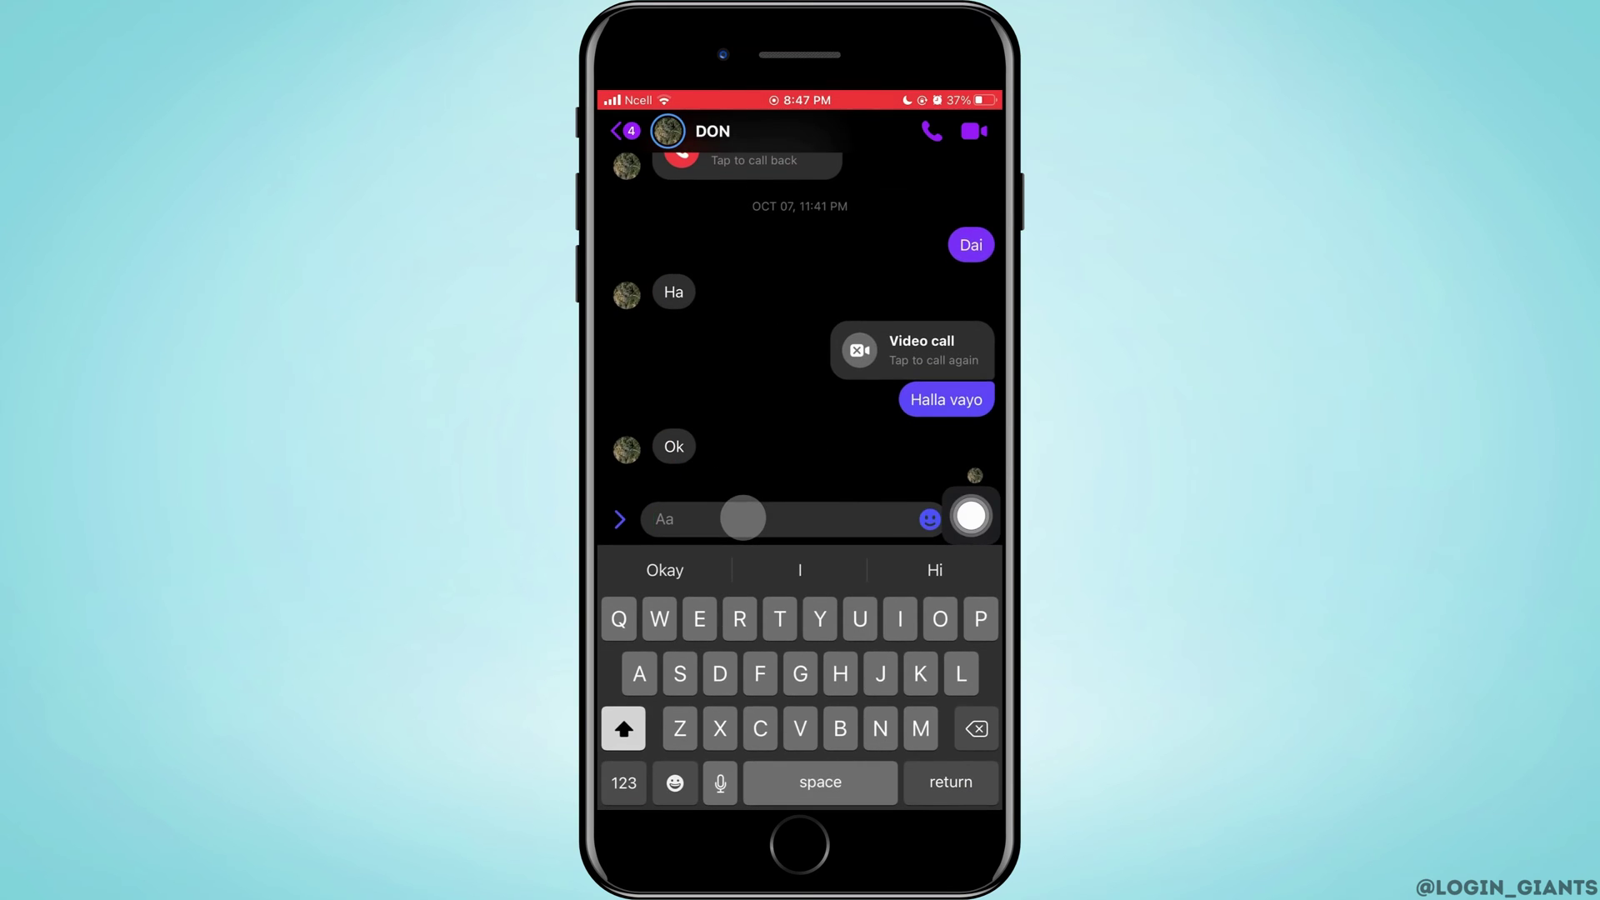
Step: From DON's profile, choose Block under Privacy & support
{"action": "left_click", "coordinate": [709, 133]}
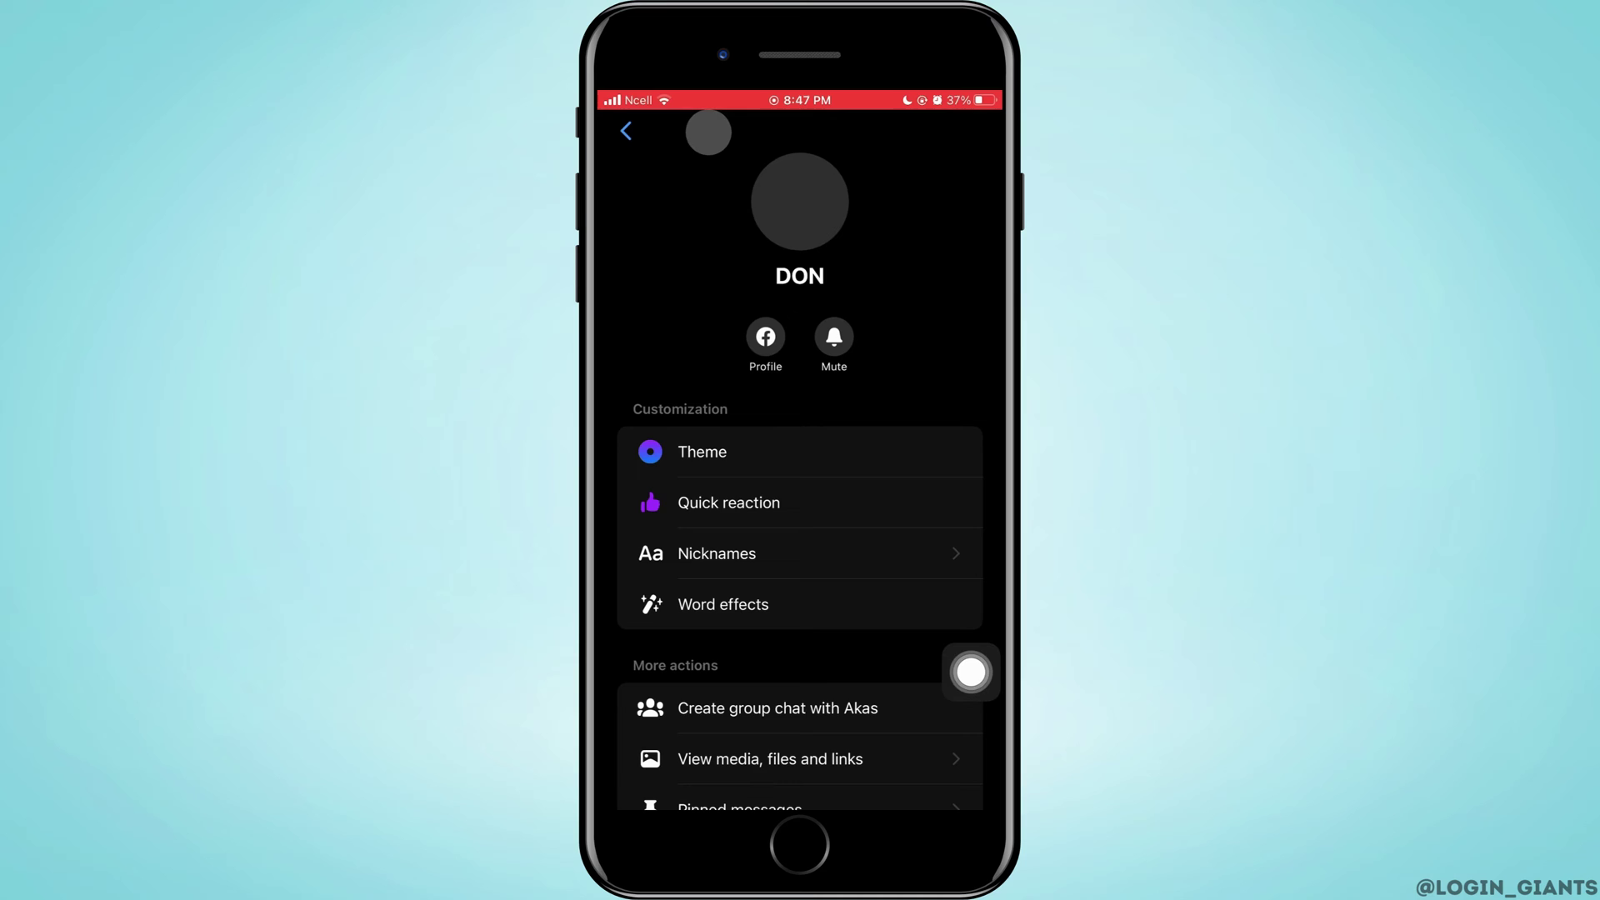
{"action": "left_click", "coordinate": [971, 672]}
{"action": "scroll", "coordinate": [799, 501], "scroll_direction": "down", "scroll_amount": 5}
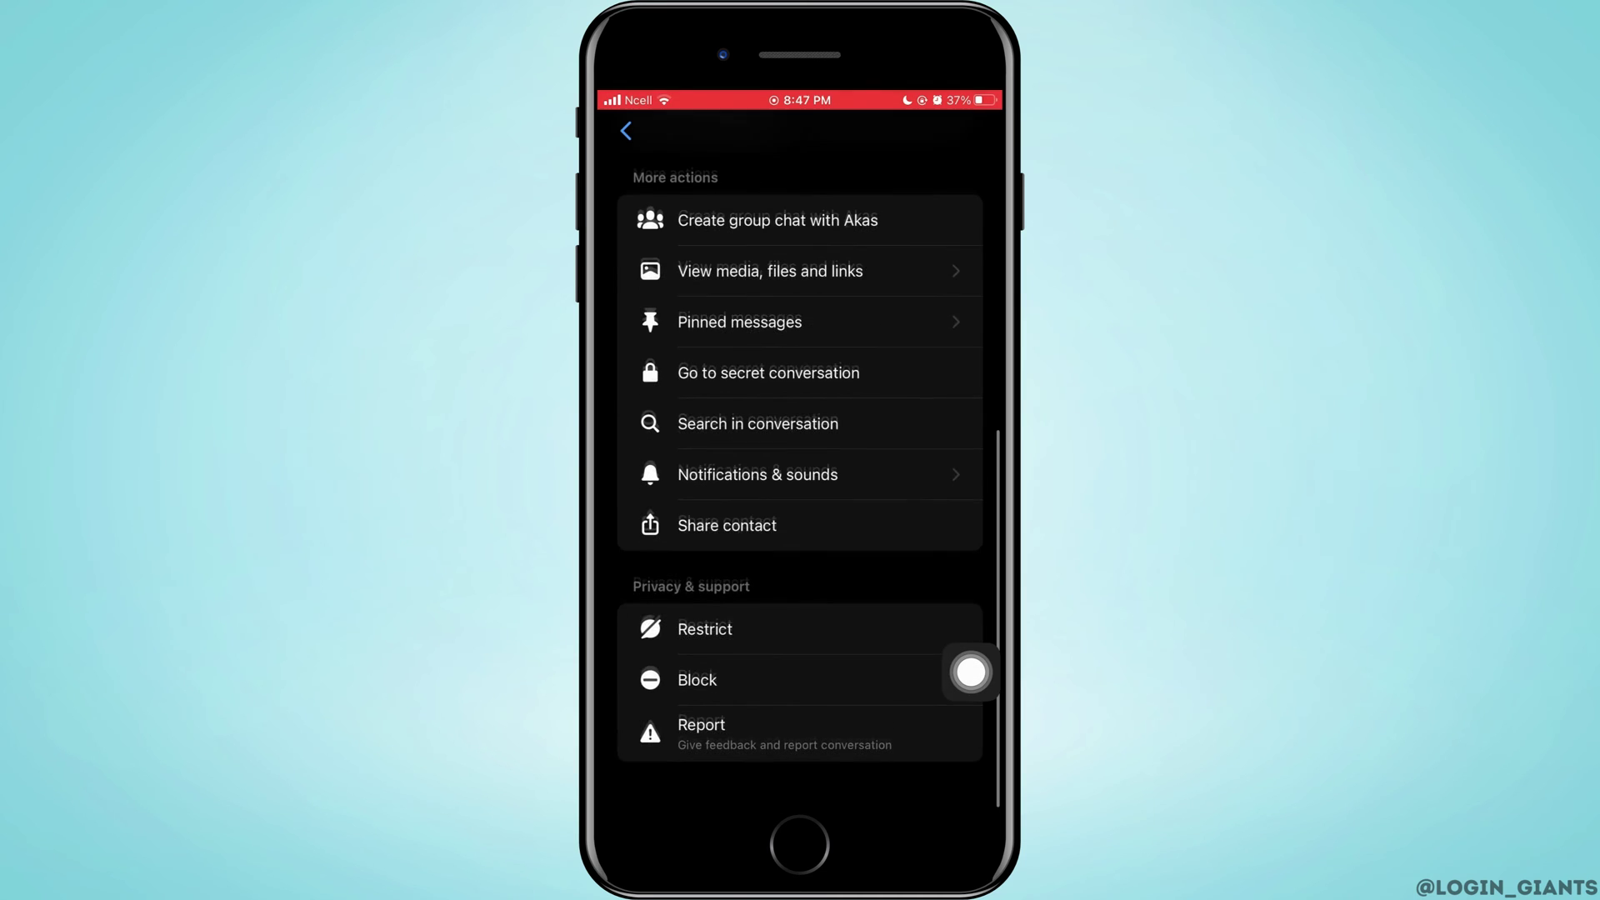
{"action": "left_click", "coordinate": [972, 673]}
{"action": "left_click", "coordinate": [800, 632]}
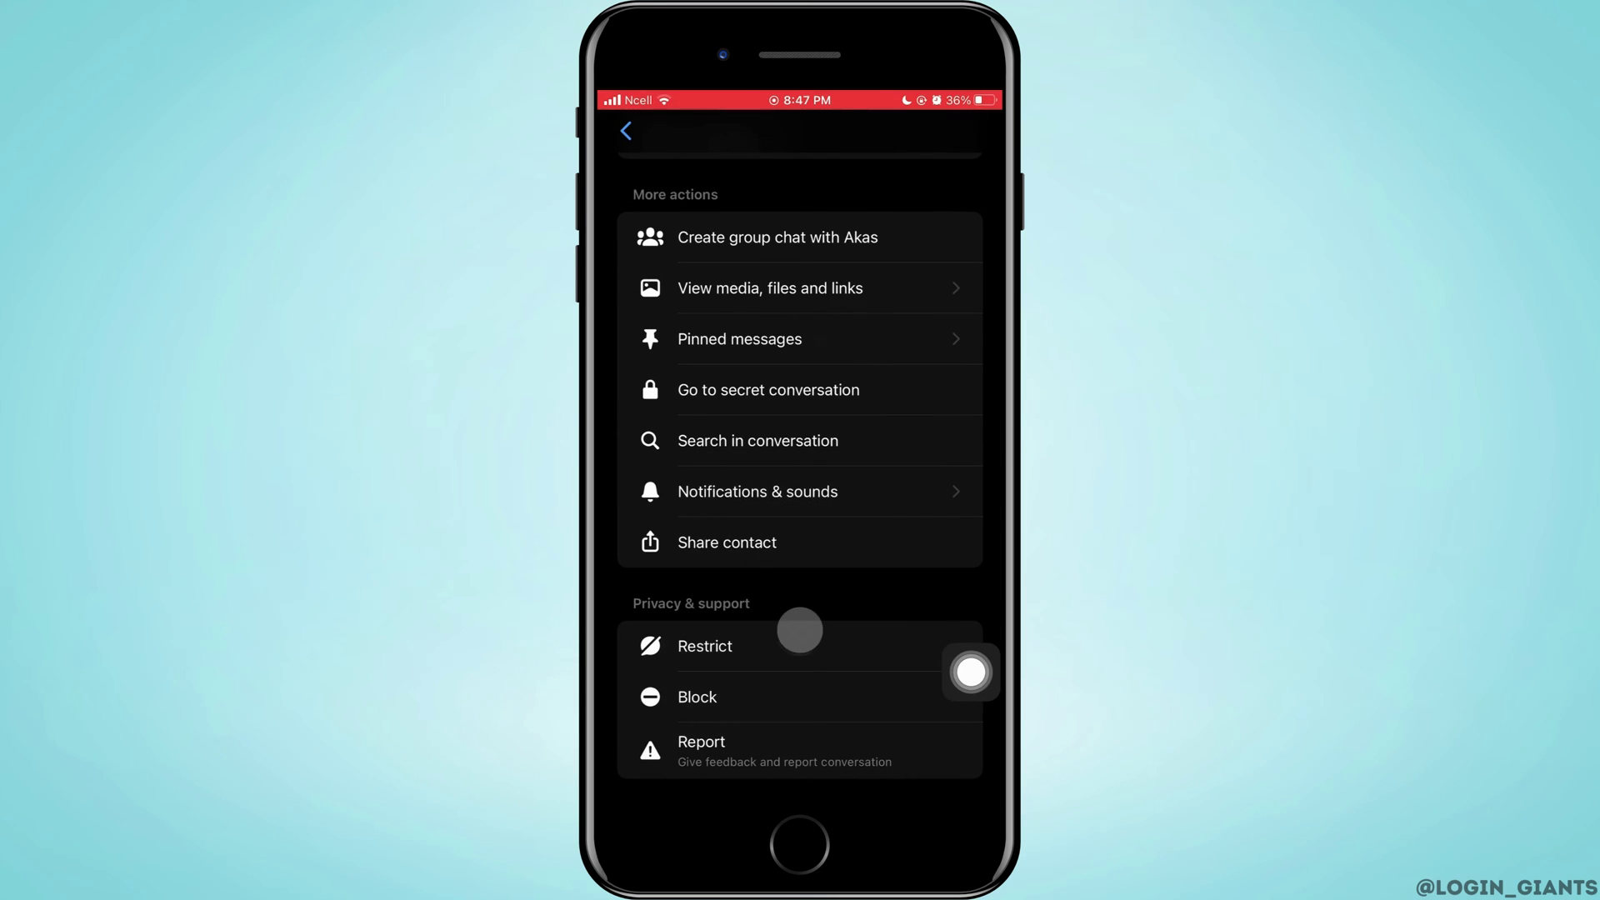
{"action": "left_click", "coordinate": [794, 693]}
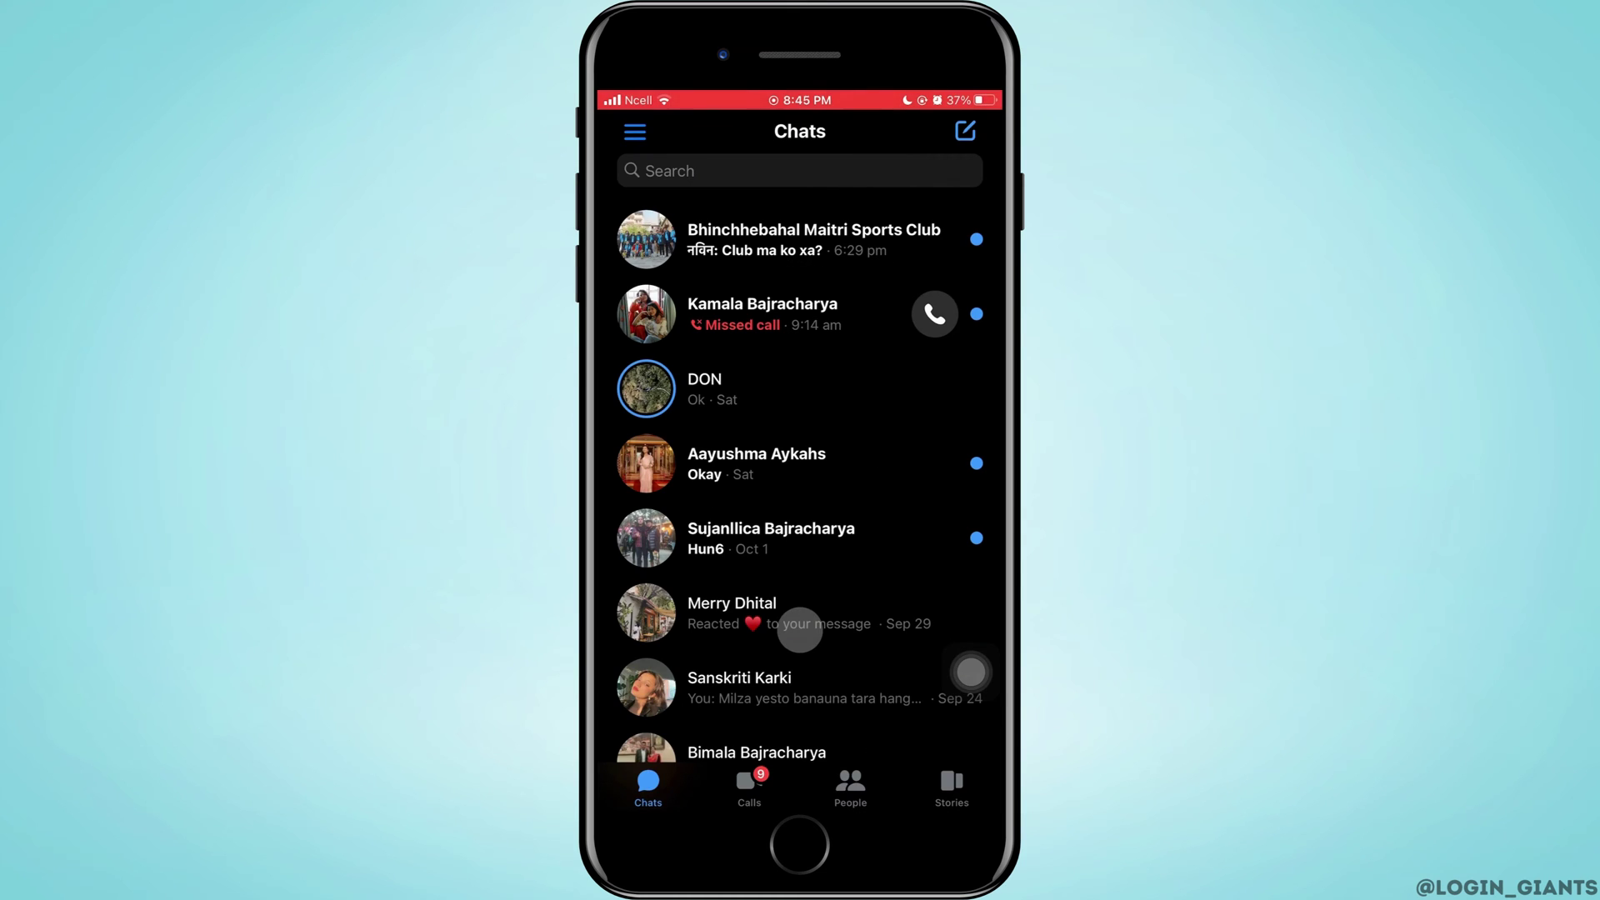
Step: Leave Messenger and open the Messenger entry in iOS Settings
{"action": "key", "text": "super"}
{"action": "key", "text": "super"}
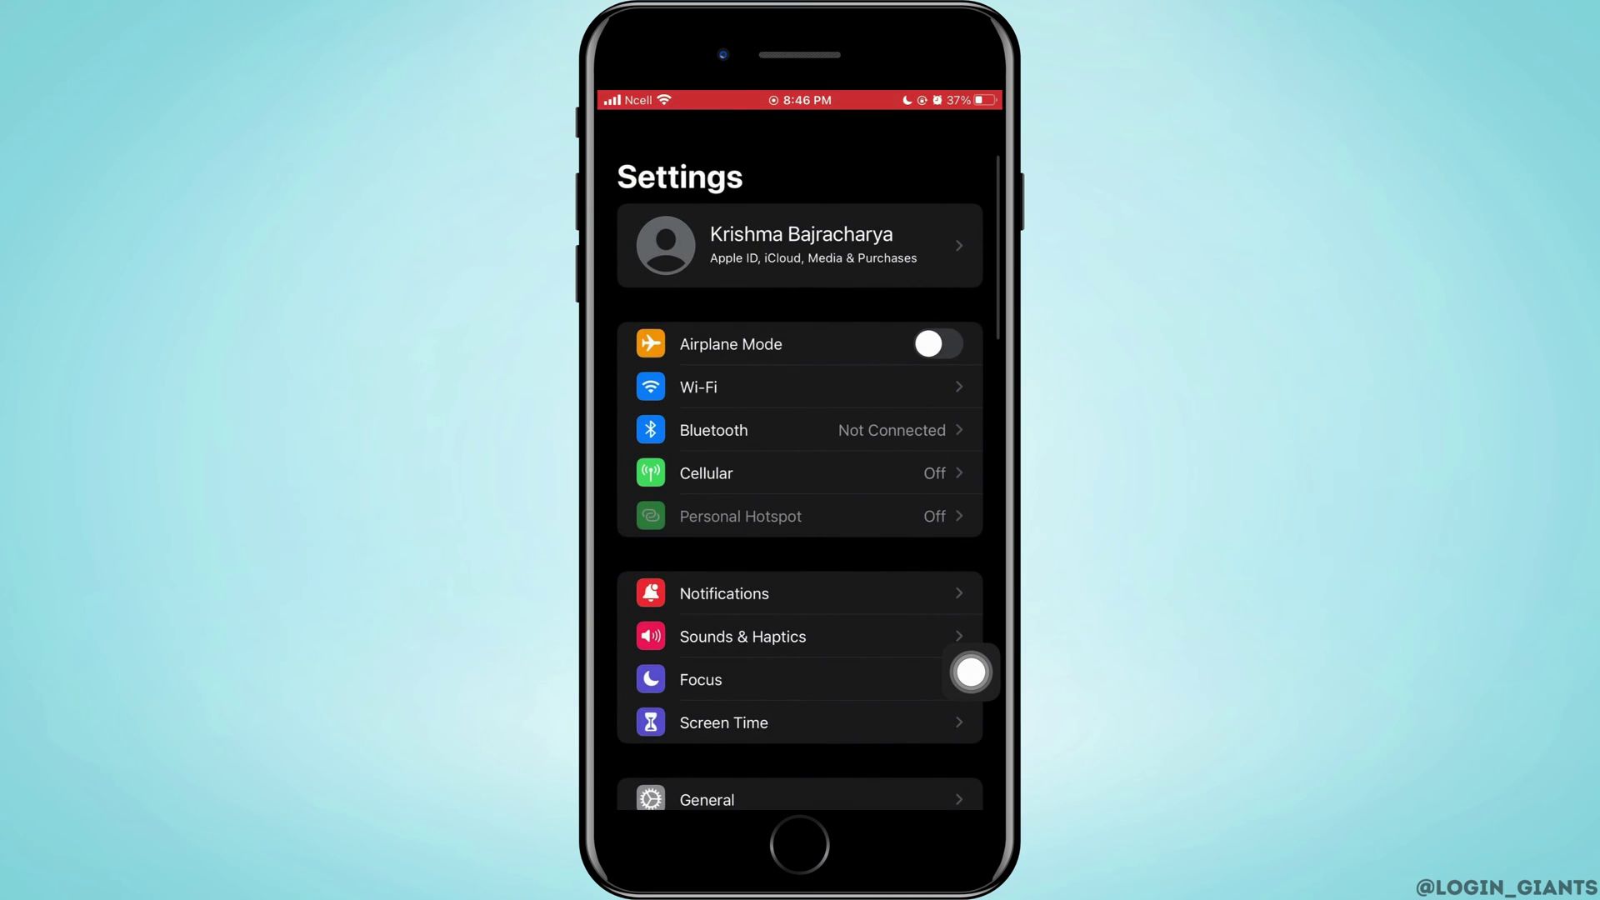
{"action": "scroll", "coordinate": [799, 482], "scroll_direction": "down", "scroll_amount": 10}
{"action": "scroll", "coordinate": [799, 482], "scroll_direction": "down", "scroll_amount": 10}
{"action": "scroll", "coordinate": [800, 481], "scroll_direction": "down", "scroll_amount": 10}
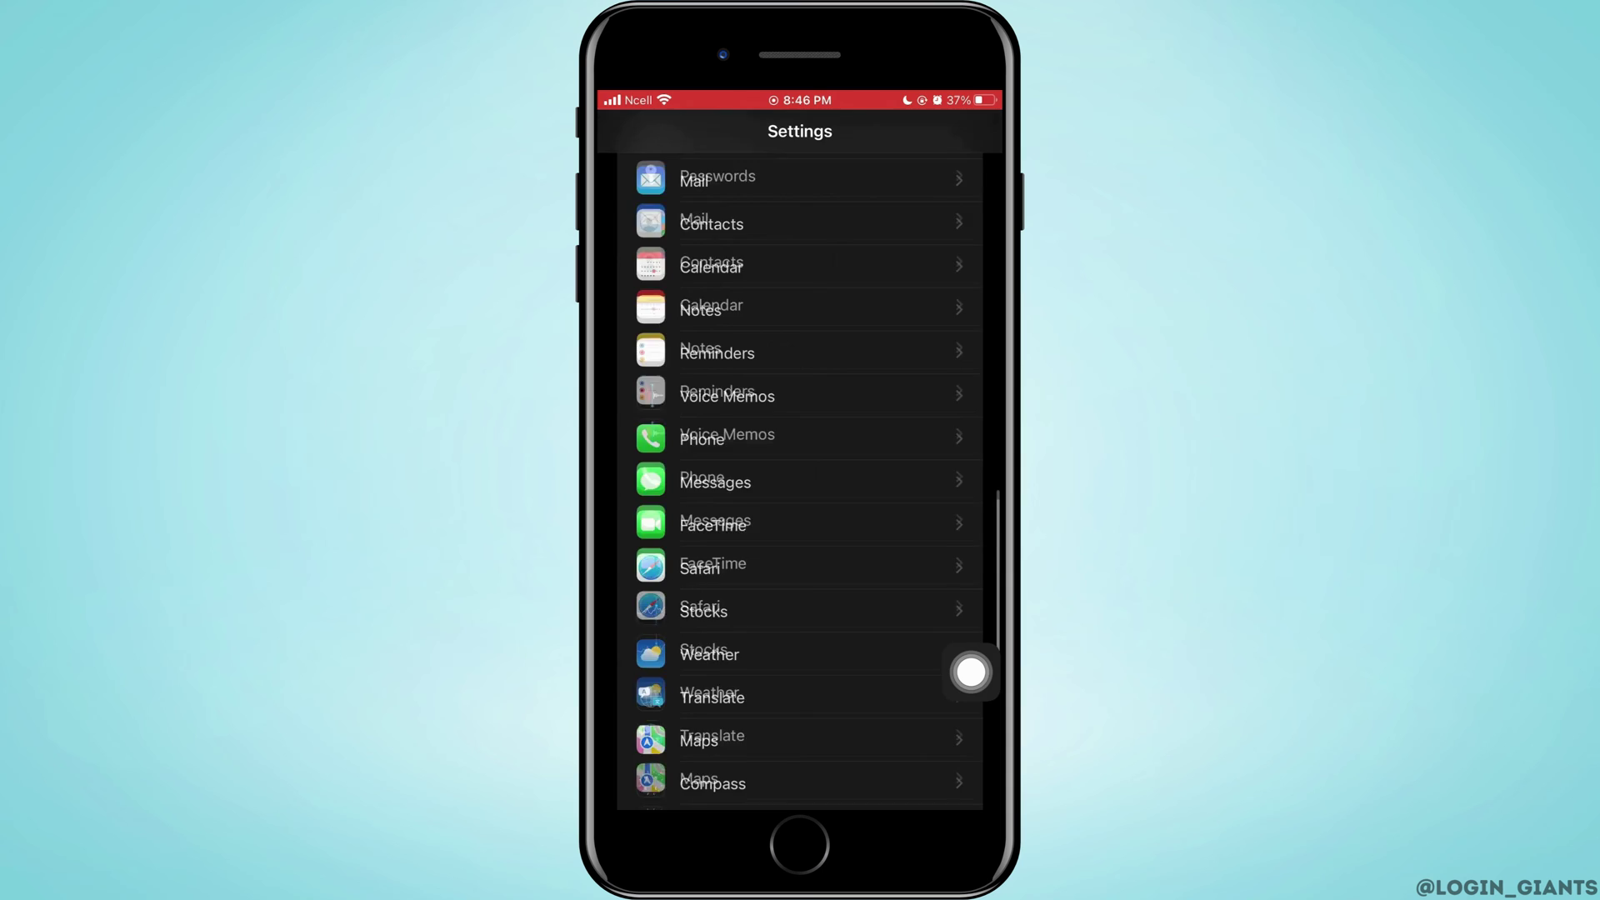
{"action": "scroll", "coordinate": [800, 481], "scroll_direction": "down", "scroll_amount": 10}
{"action": "scroll", "coordinate": [800, 481], "scroll_direction": "down", "scroll_amount": 15}
{"action": "scroll", "coordinate": [801, 480], "scroll_direction": "up", "scroll_amount": 5}
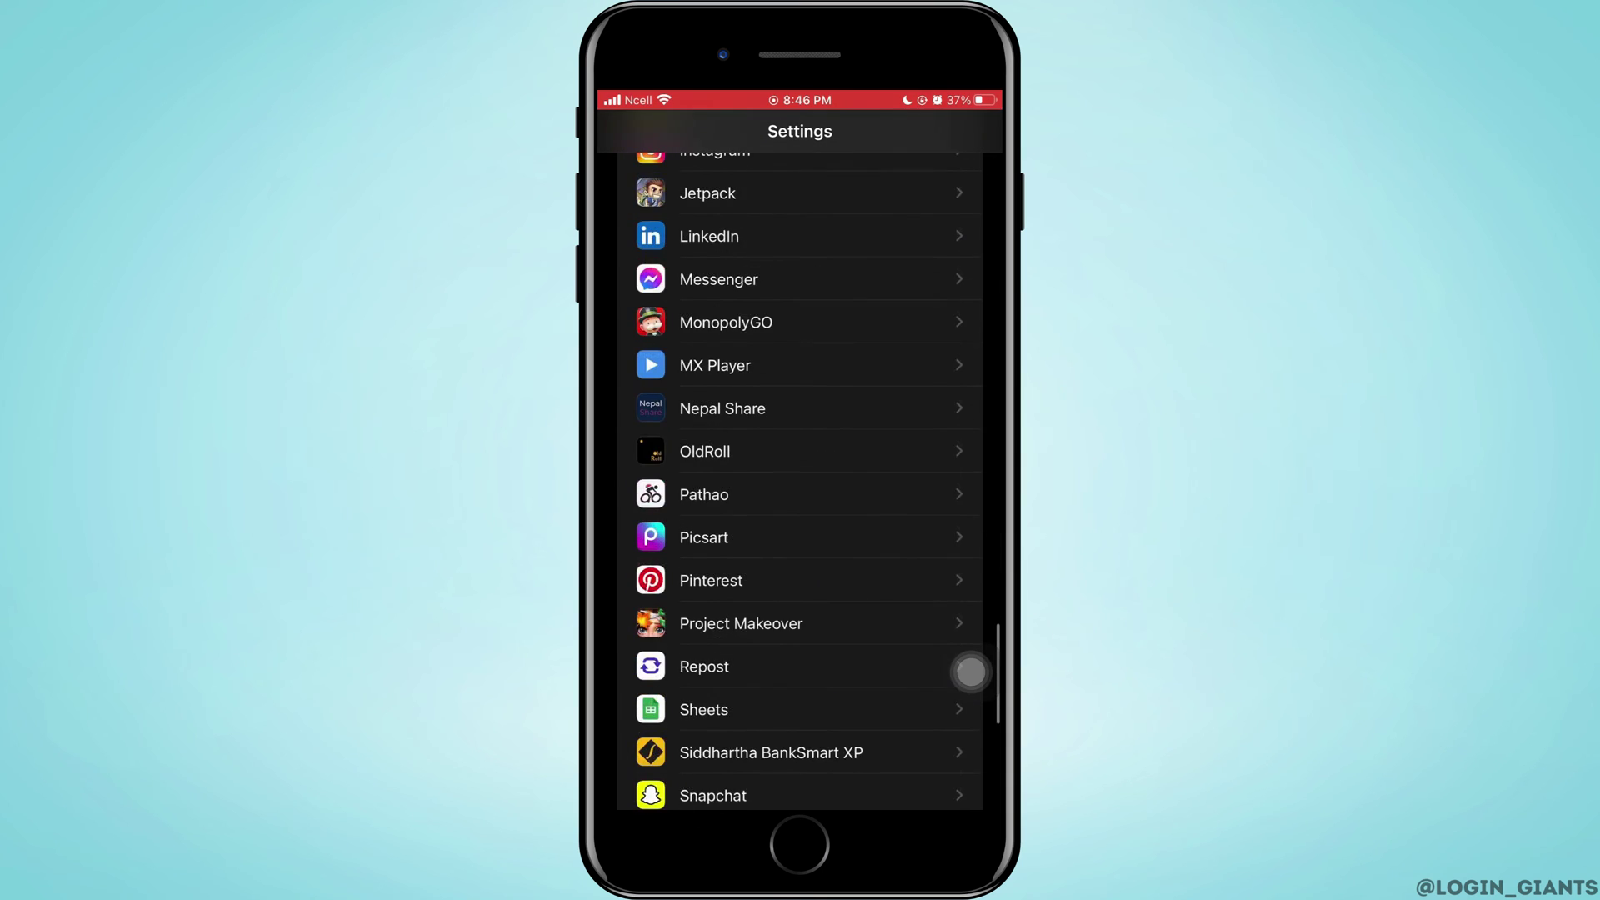
{"action": "left_click", "coordinate": [718, 297]}
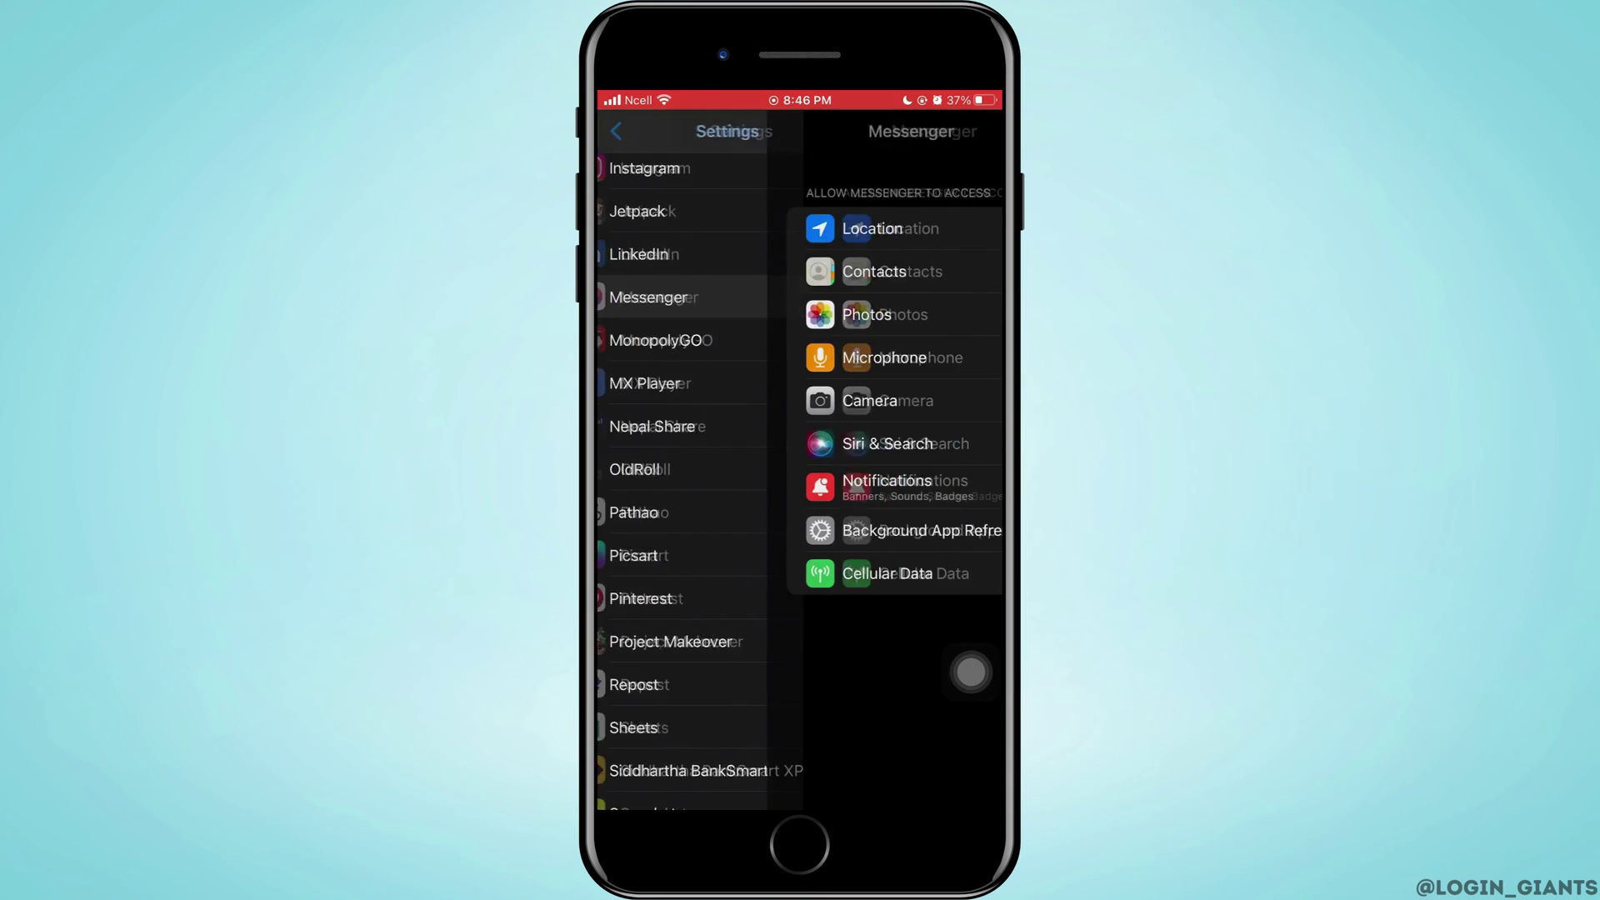
Step: Turn off Microphone and Camera under Allow Messenger to Access, then go home
{"action": "left_click", "coordinate": [971, 670]}
{"action": "left_click", "coordinate": [950, 356]}
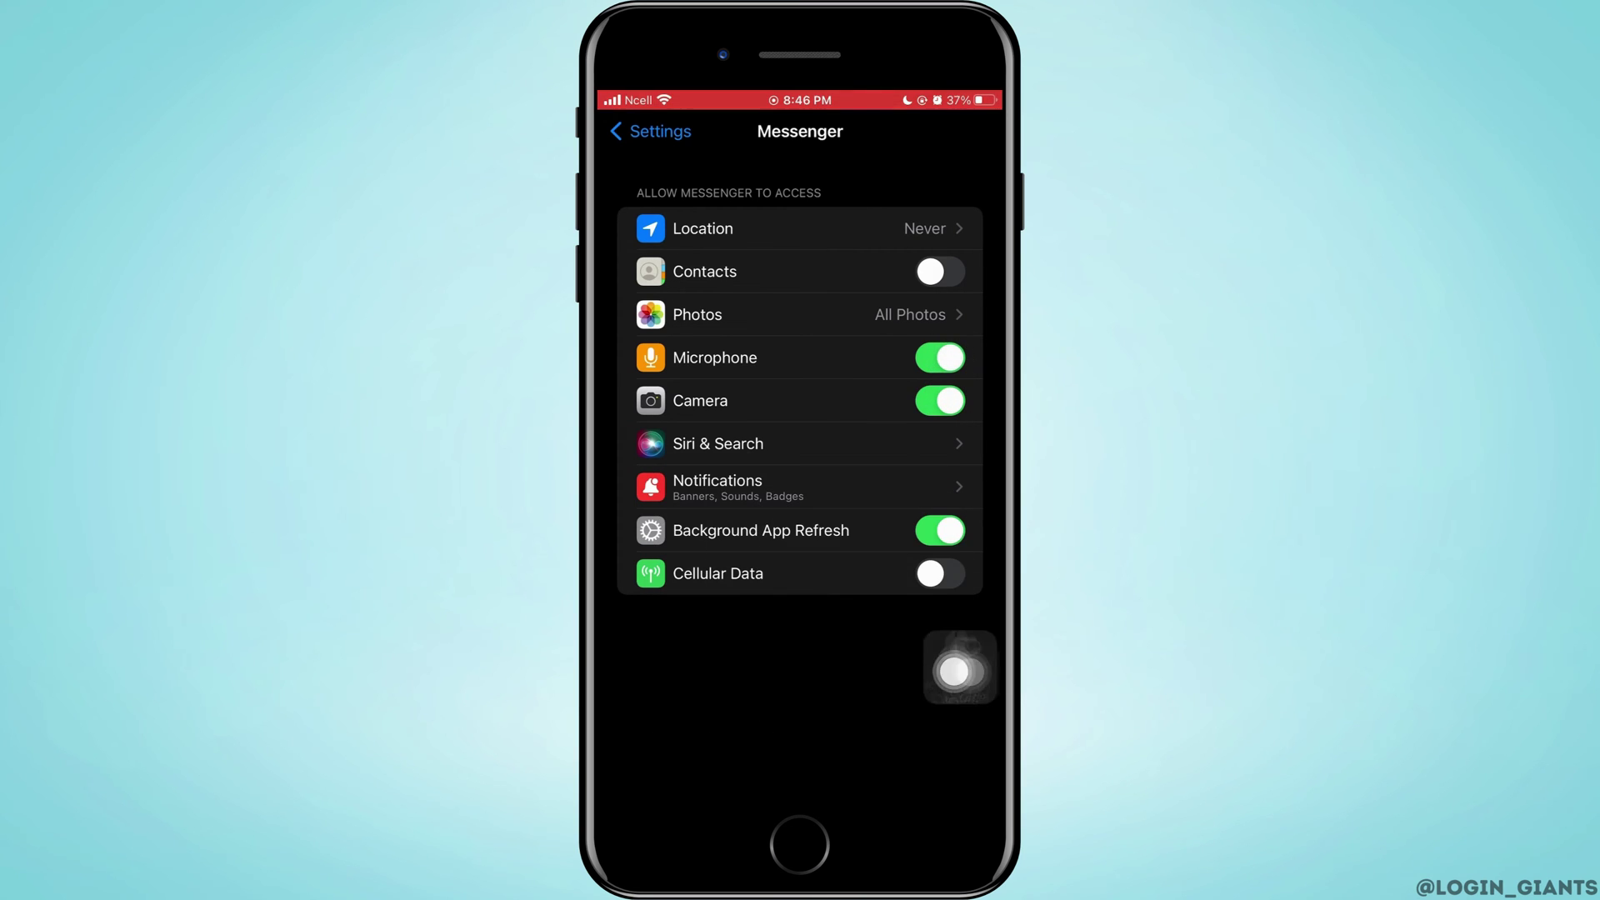
{"action": "left_click", "coordinate": [940, 357]}
{"action": "double_click", "coordinate": [800, 845]}
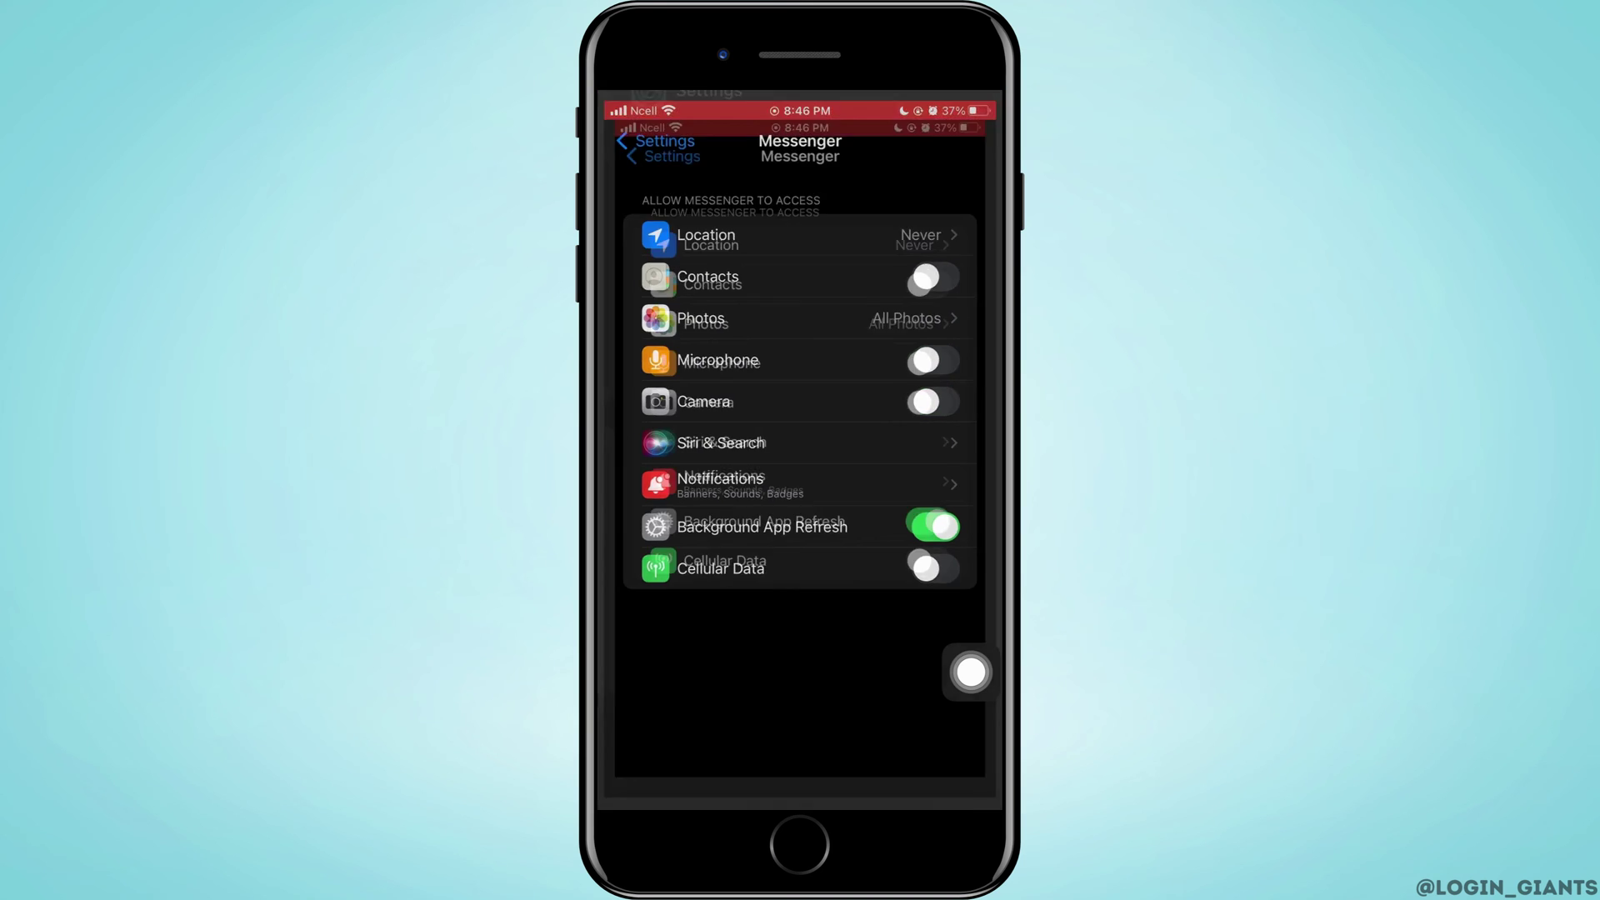
{"action": "left_click", "coordinate": [801, 845]}
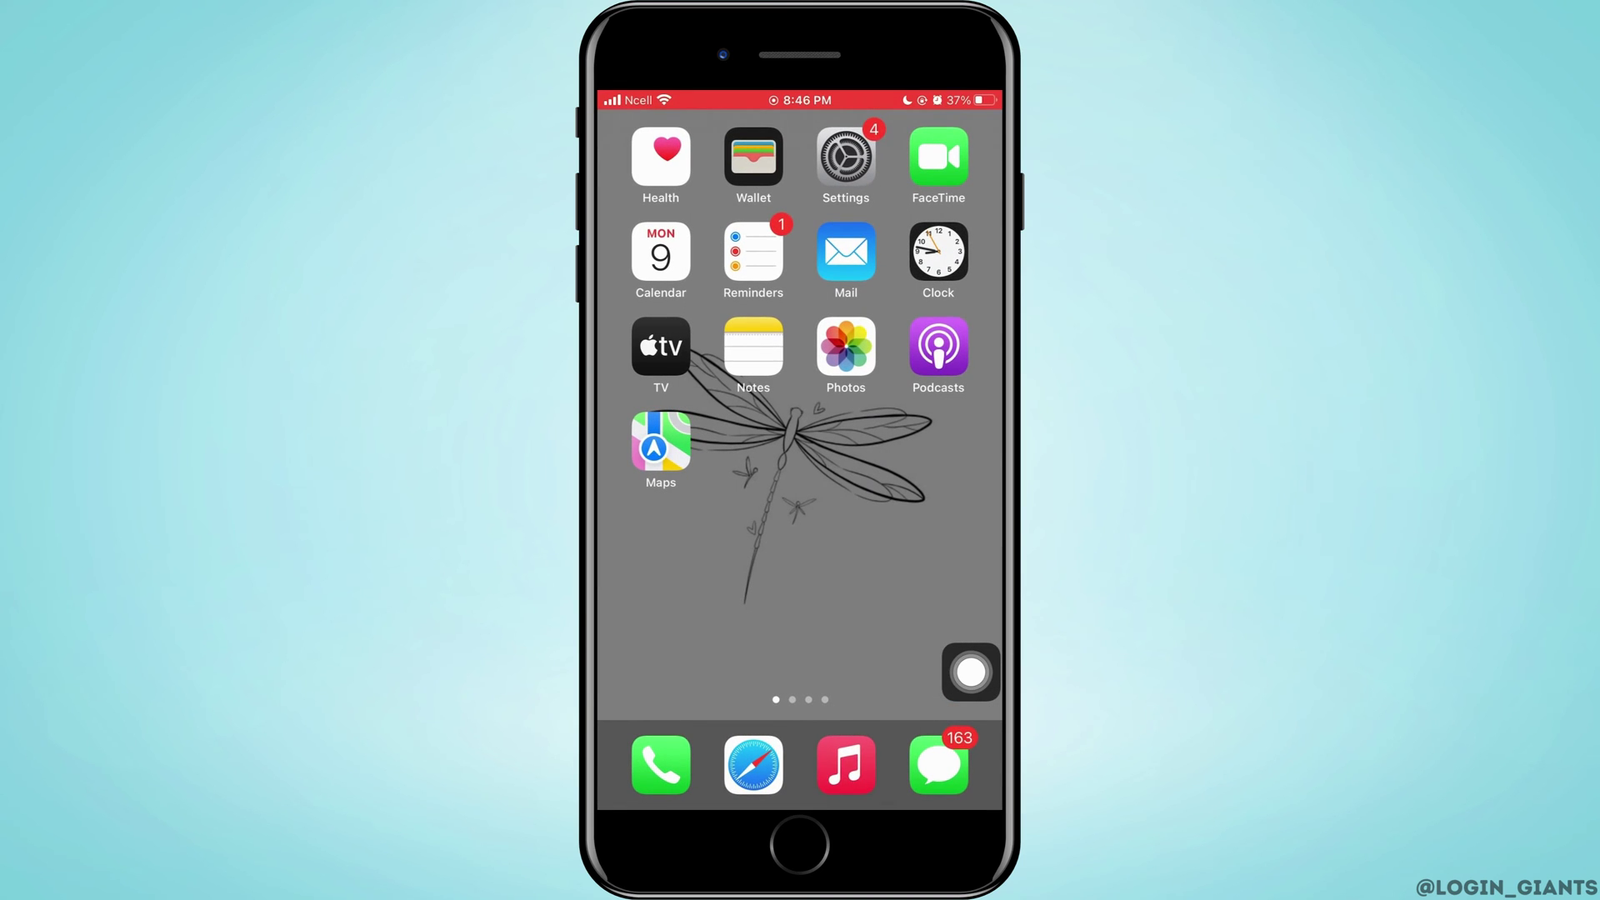
Step: Relaunch Messenger from the Media folder on the next home page and open DON's chat
{"action": "left_click_drag", "start_coordinate": [900, 525], "coordinate": [651, 525]}
{"action": "left_click", "coordinate": [664, 437]}
{"action": "left_click", "coordinate": [882, 347]}
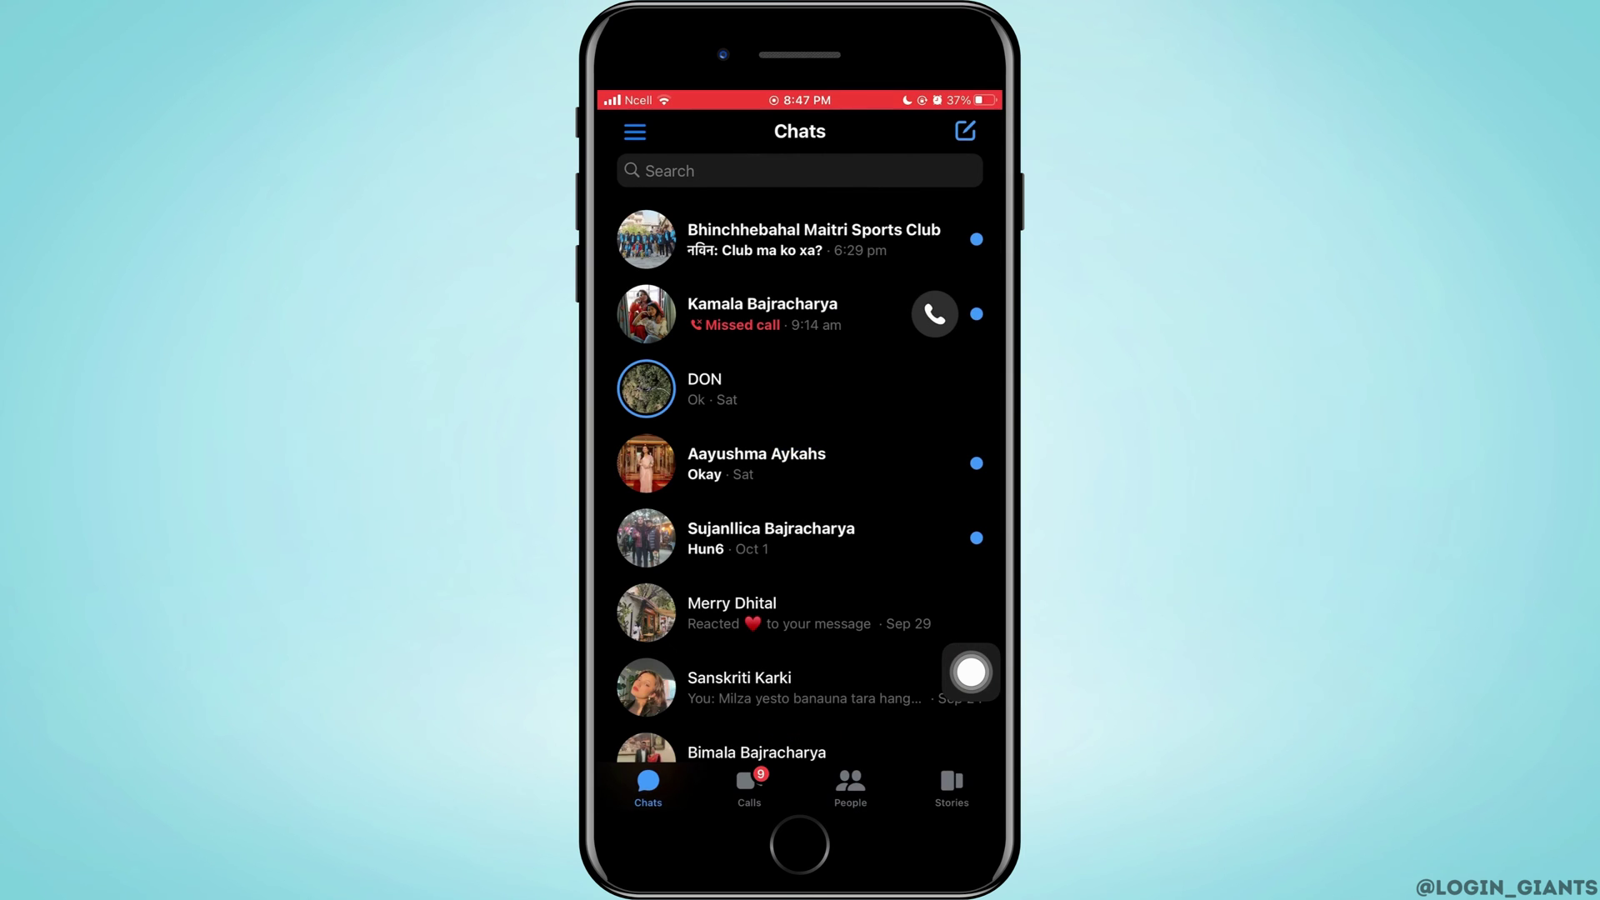
{"action": "left_click", "coordinate": [800, 389]}
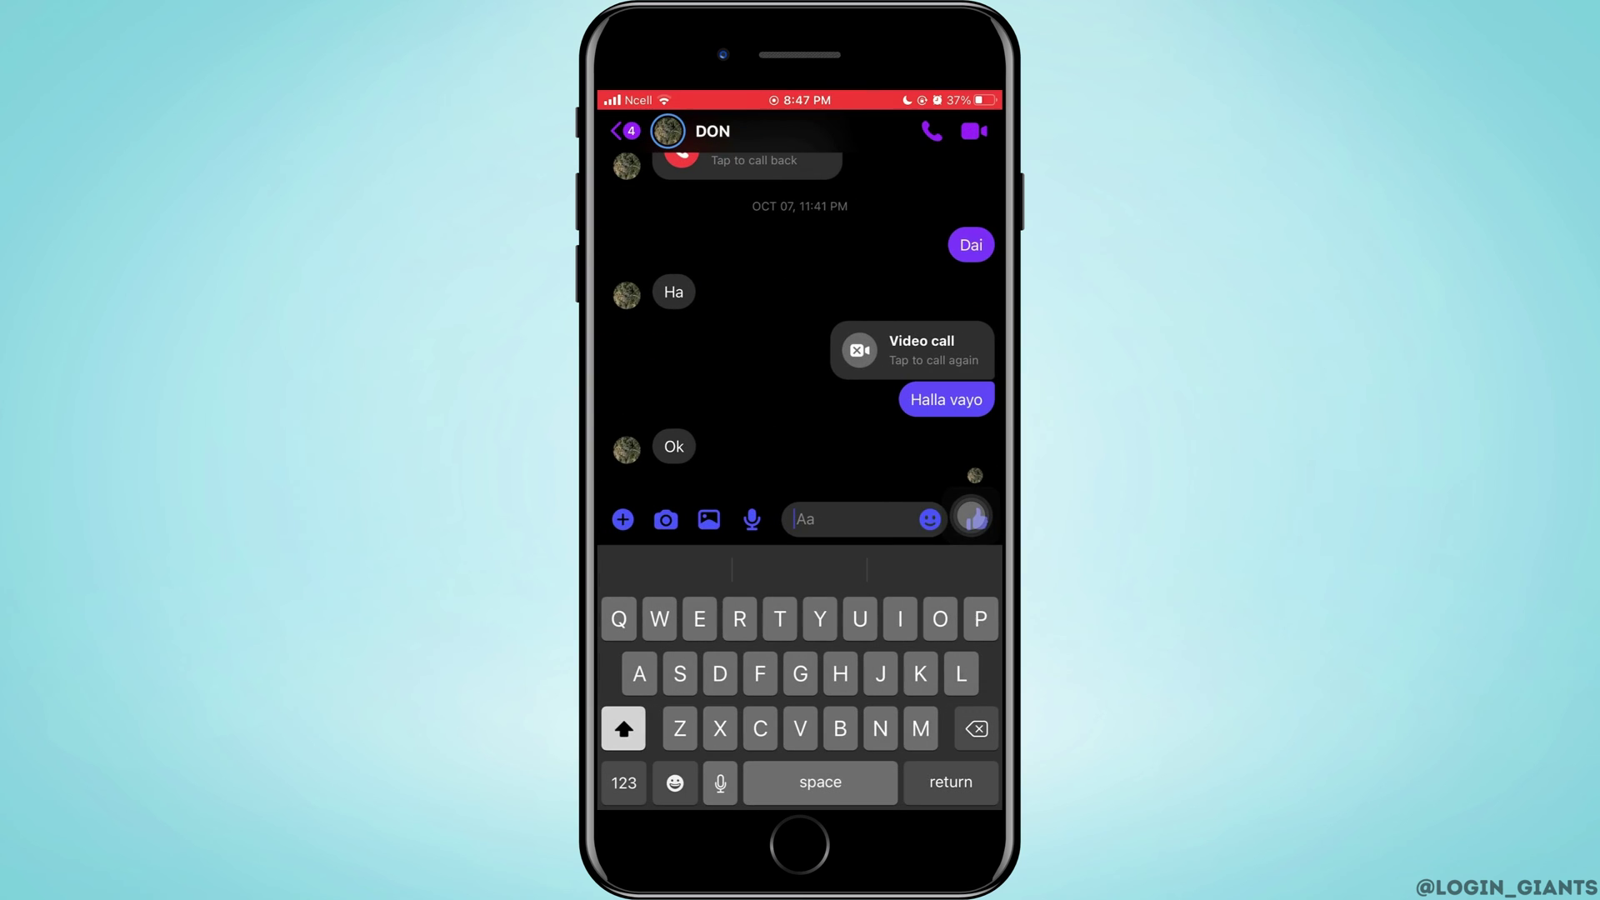
Step: Call DON, cancel the Microphone access alert, and go back to the home screen
{"action": "left_click_drag", "start_coordinate": [972, 516], "coordinate": [972, 672]}
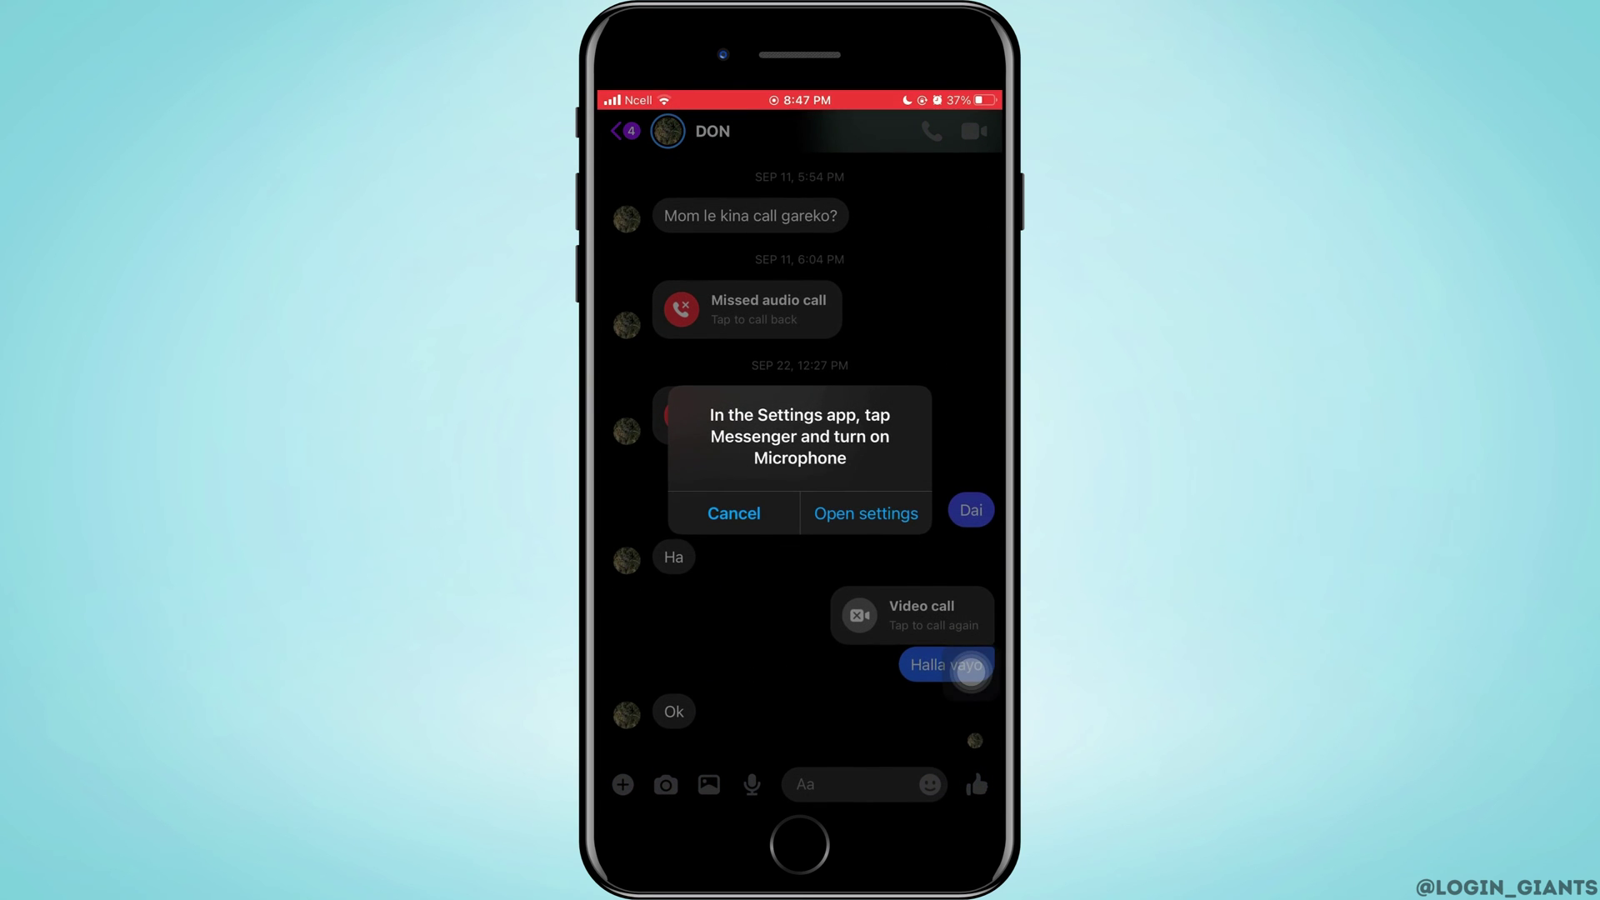
{"action": "left_click", "coordinate": [971, 671]}
{"action": "left_click", "coordinate": [801, 627]}
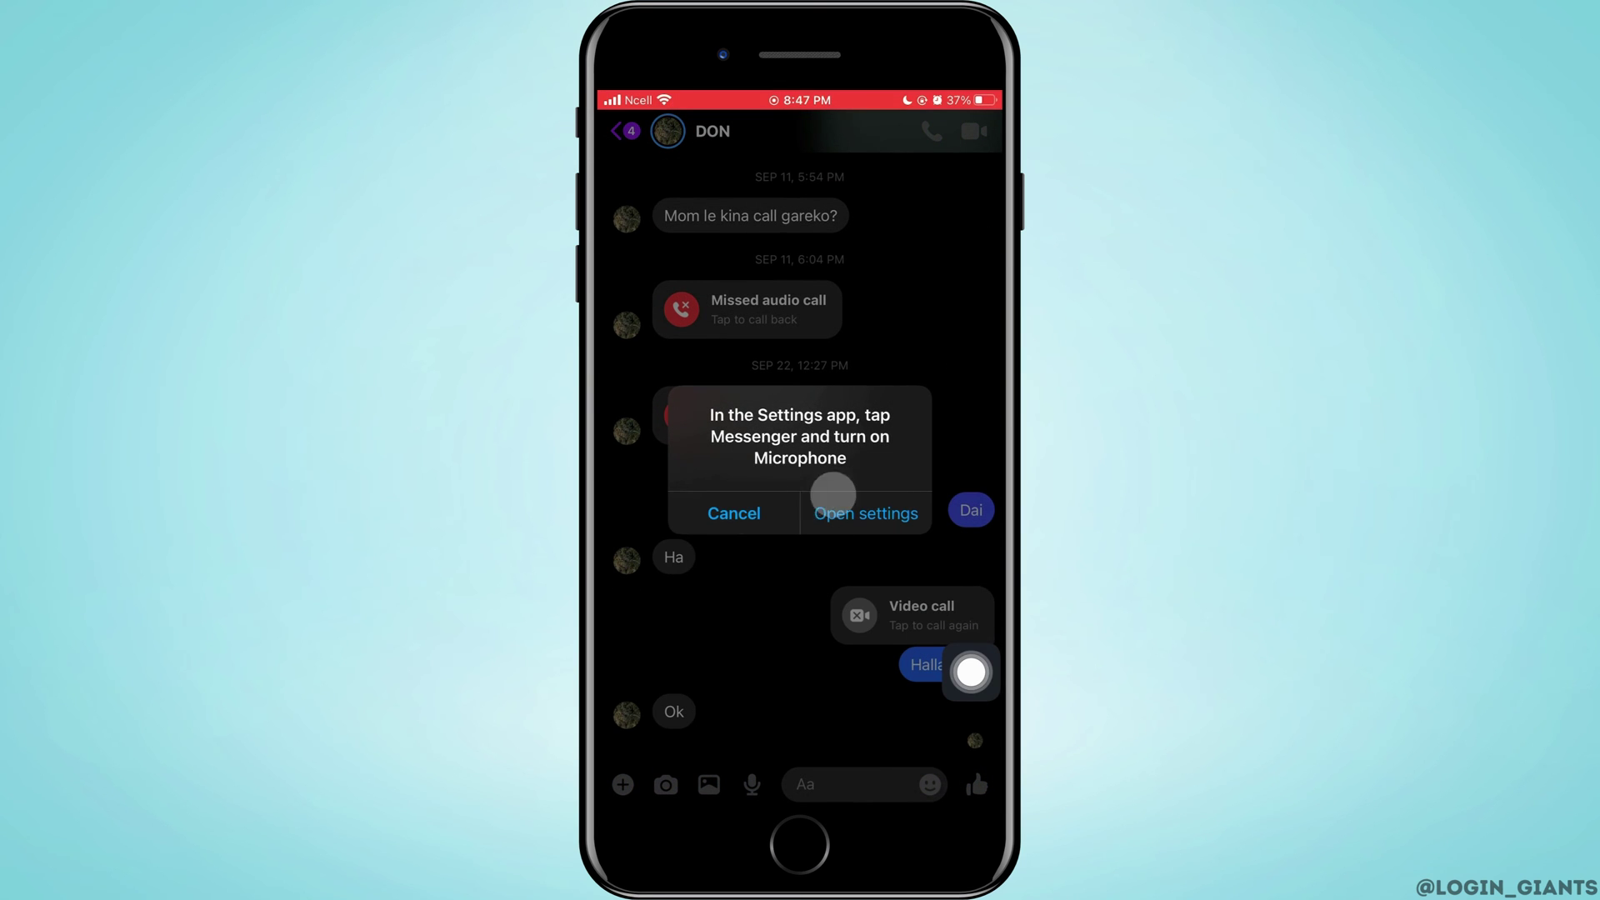
{"action": "left_click", "coordinate": [752, 525]}
{"action": "left_click", "coordinate": [710, 422]}
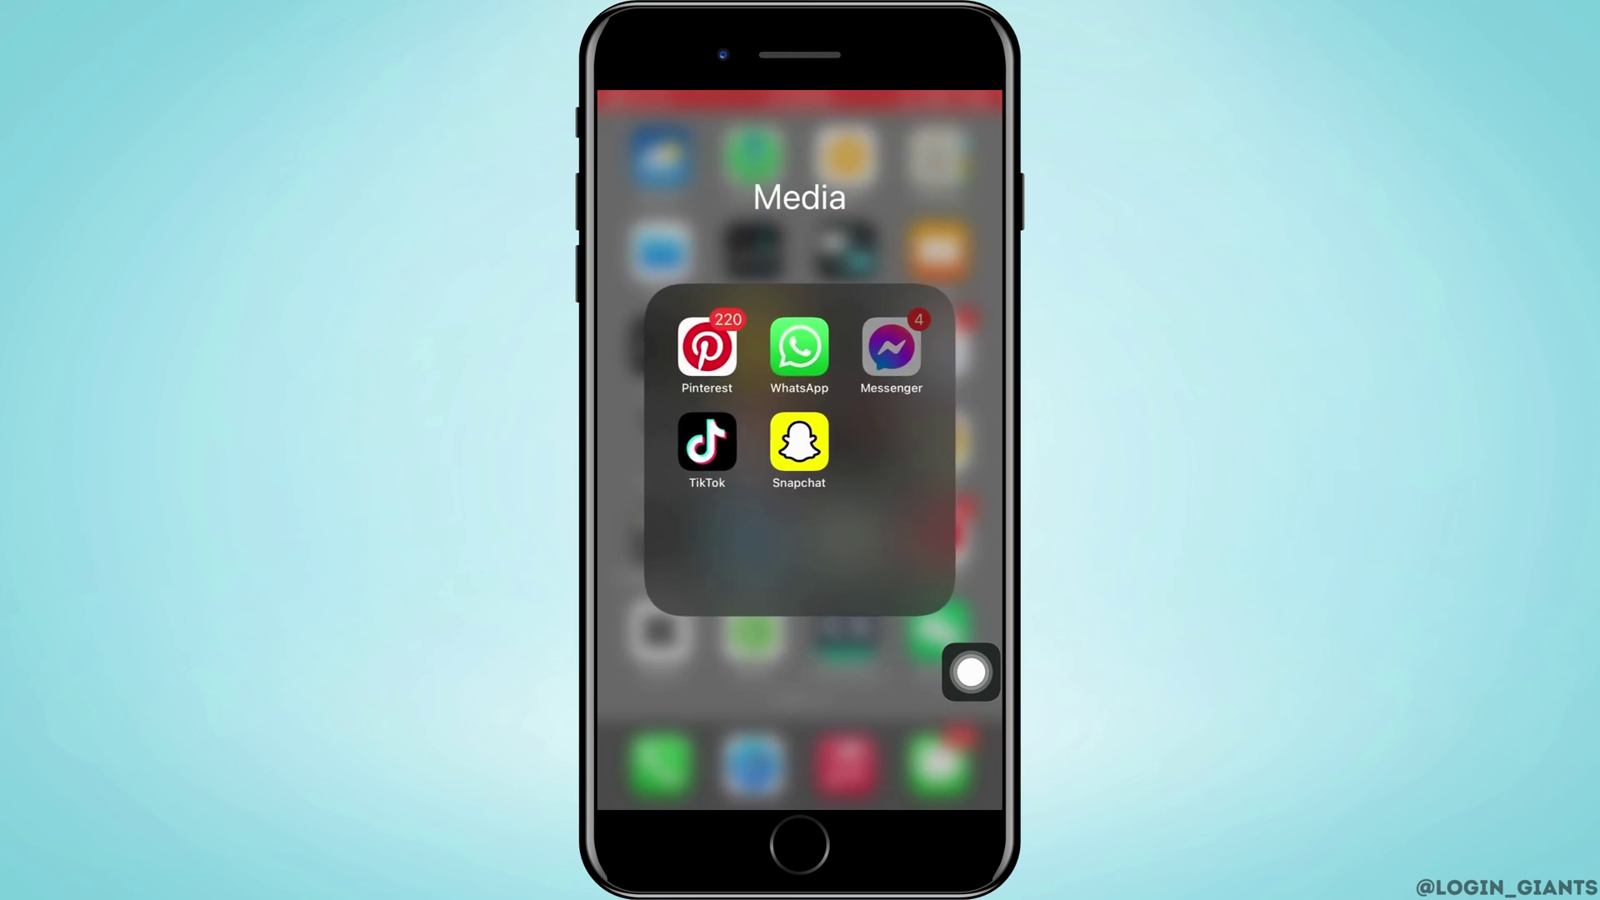